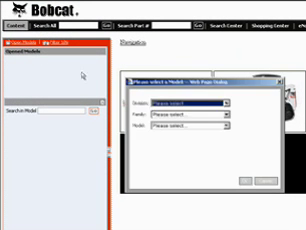
Step: Choose division LOADERS, family 500xLD and model 553 Loader, then confirm
{"action": "left_click", "coordinate": [190, 103]}
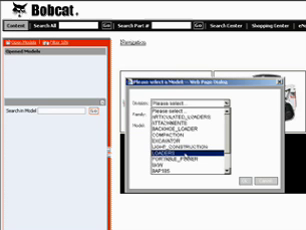
{"action": "left_click", "coordinate": [168, 153]}
{"action": "left_click", "coordinate": [190, 116]}
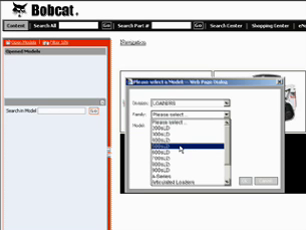
{"action": "left_click", "coordinate": [181, 146]}
{"action": "left_click", "coordinate": [185, 127]}
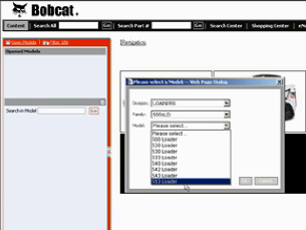
{"action": "left_click", "coordinate": [170, 182]}
{"action": "left_click", "coordinate": [245, 180]}
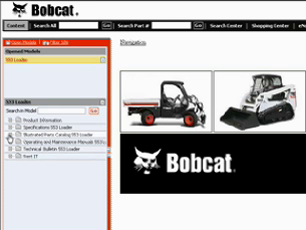
Step: Expand the 553 Loader catalog and POWER UNIT to show ENGINE and ATTACHING PARTS
{"action": "left_click", "coordinate": [14, 135]}
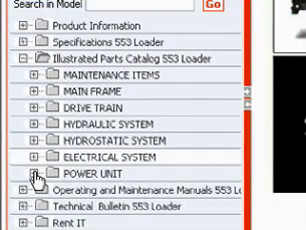
{"action": "left_click", "coordinate": [35, 173]}
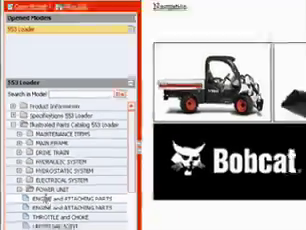
{"action": "left_click", "coordinate": [82, 195]}
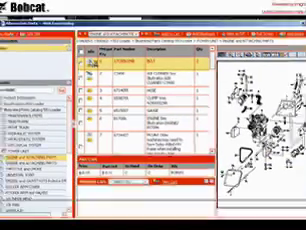
{"action": "left_click", "coordinate": [91, 62]}
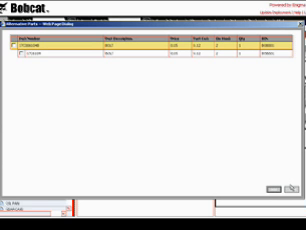
{"action": "left_click", "coordinate": [293, 215]}
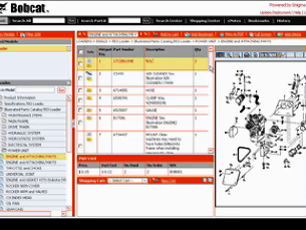
{"action": "scroll", "coordinate": [146, 100], "scroll_direction": "down", "scroll_amount": 5}
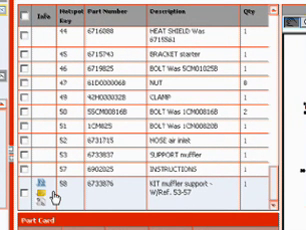
{"action": "left_click", "coordinate": [72, 193]}
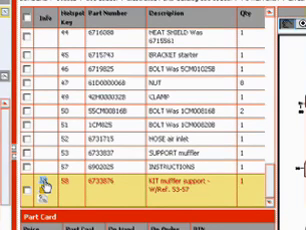
{"action": "left_click", "coordinate": [44, 188]}
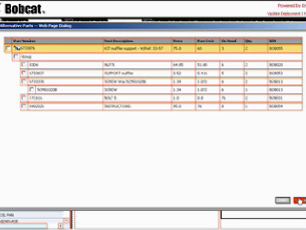
{"action": "left_click", "coordinate": [300, 200]}
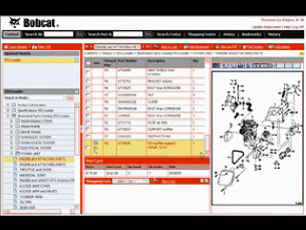